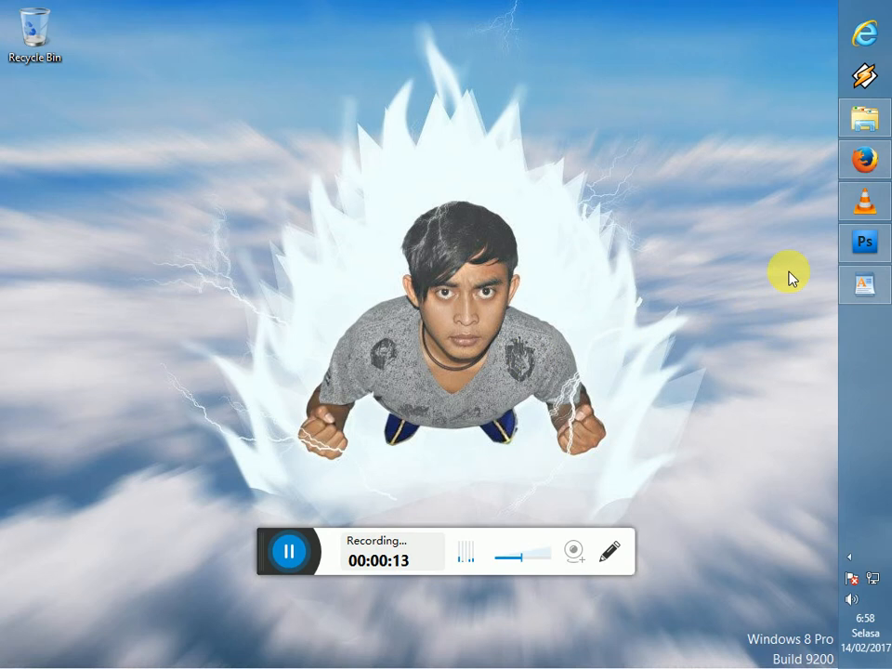
- Open the photo DSC_0054 from the 100D3000 folder in Photoshop
drag(273, 535, 474, 617)
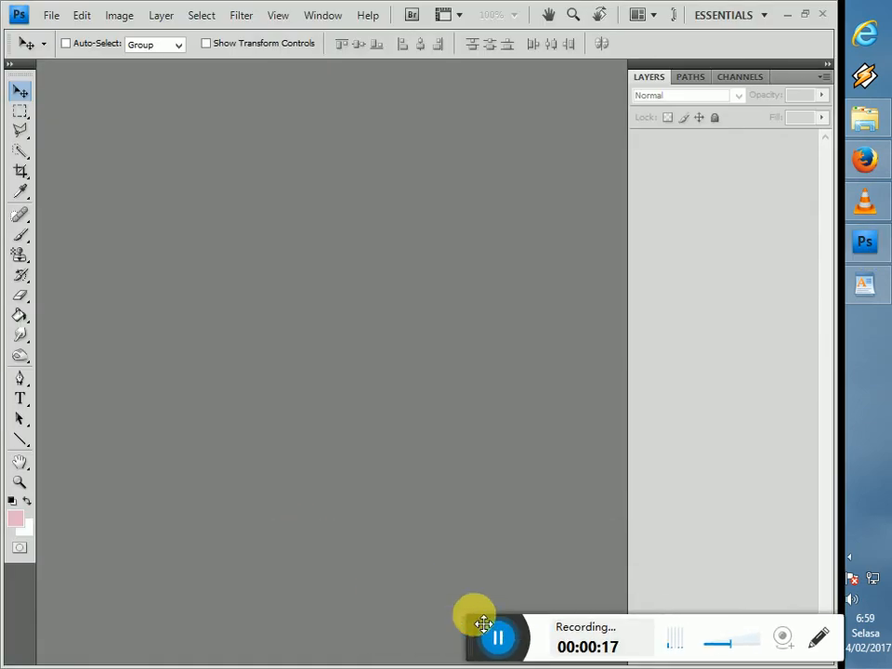
click(879, 126)
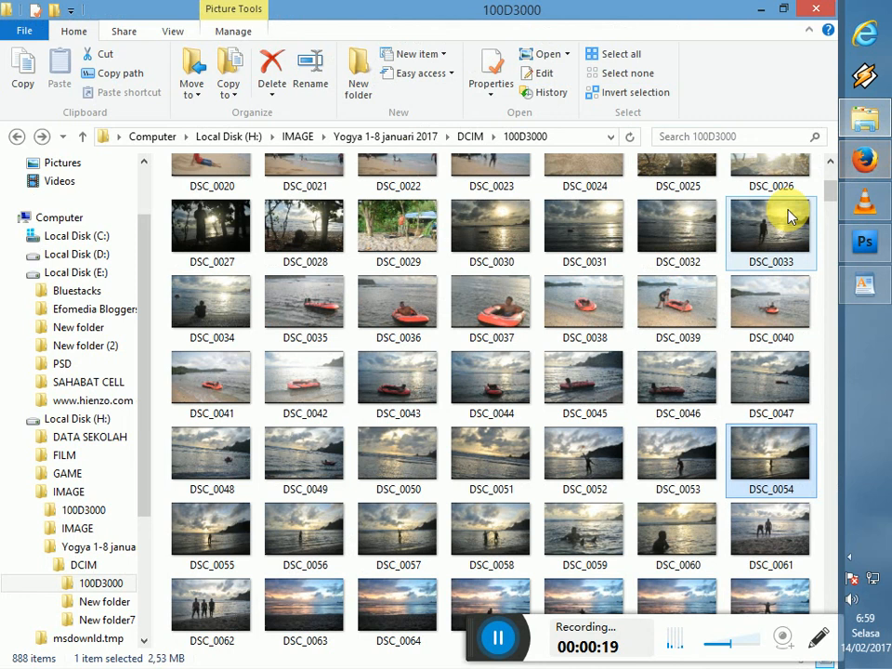
drag(763, 455, 444, 314)
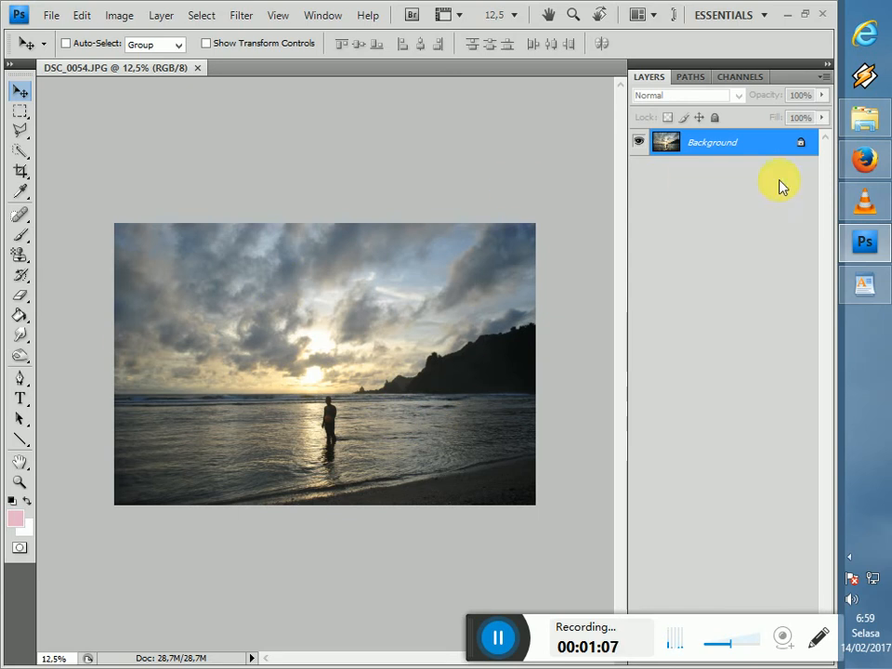
- Convert the locked Background into an editable layer named Layer 0 with Normal mode and 100% opacity
double_click(739, 142)
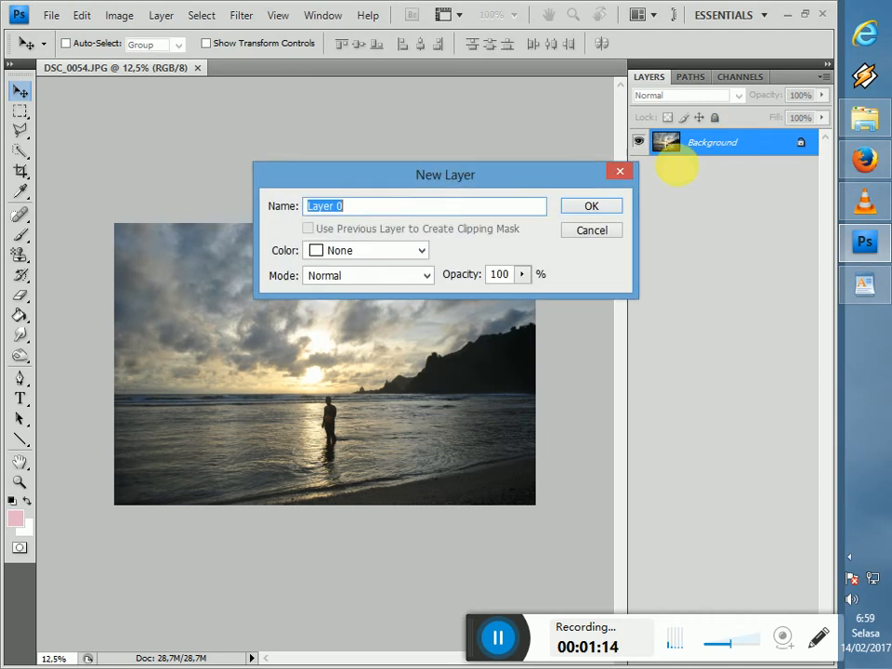
click(584, 206)
drag(372, 360, 362, 321)
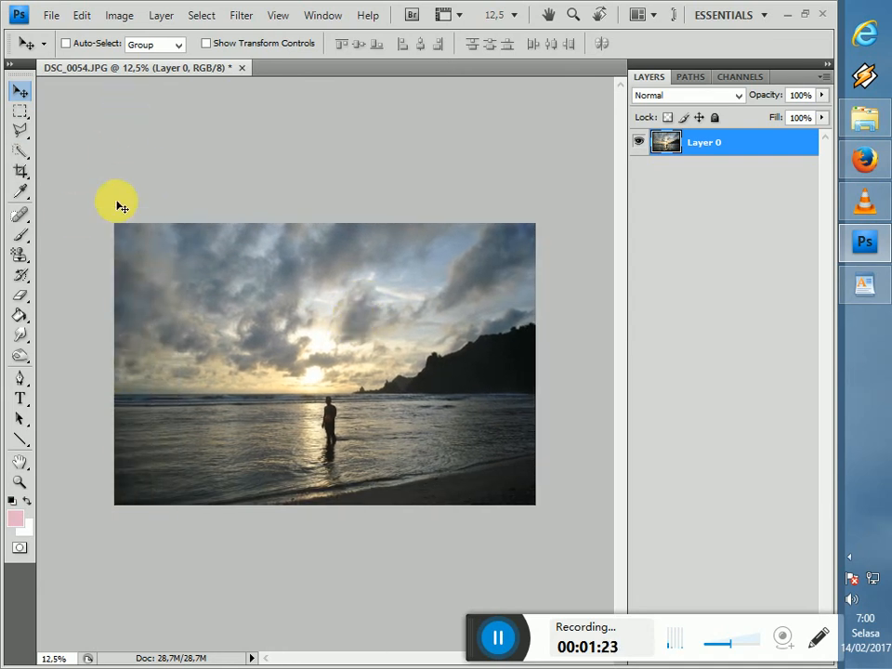
click(83, 17)
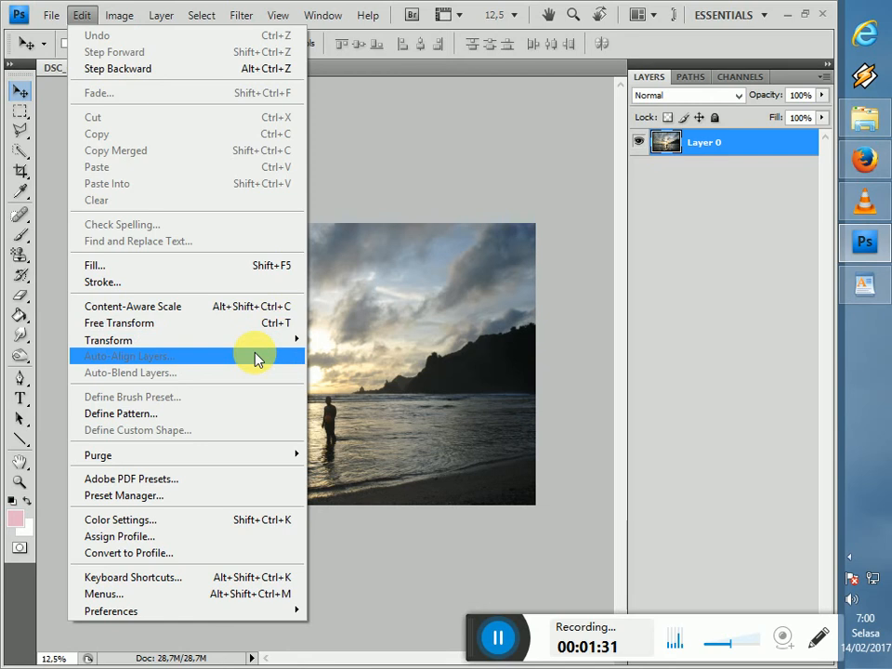
mouse_move(245, 342)
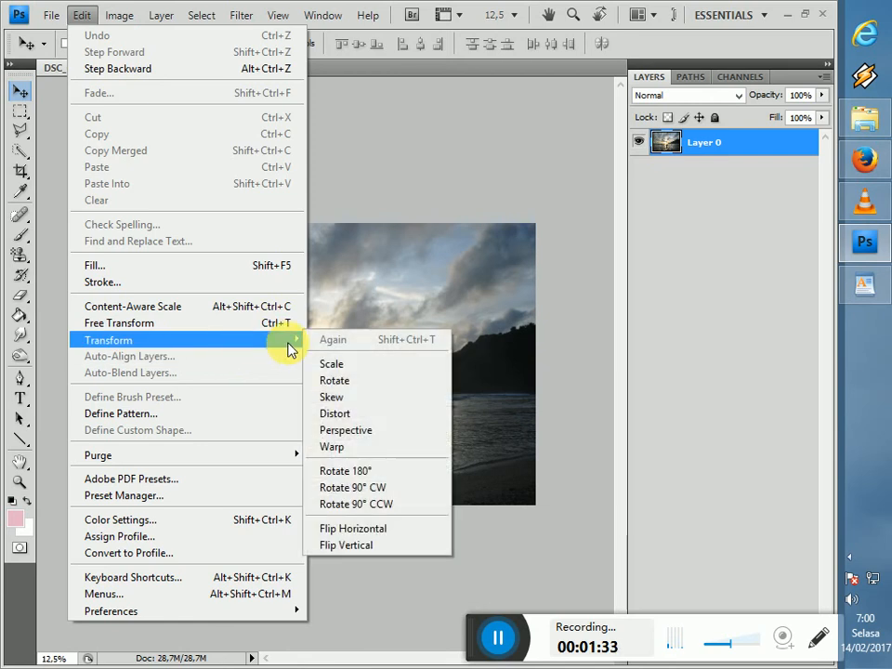
click(337, 446)
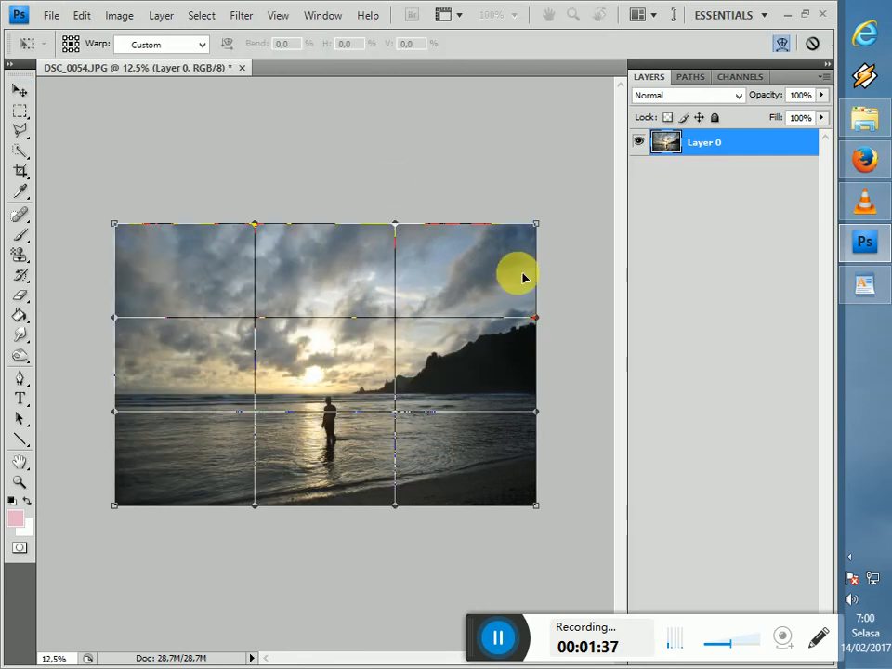
key(Return)
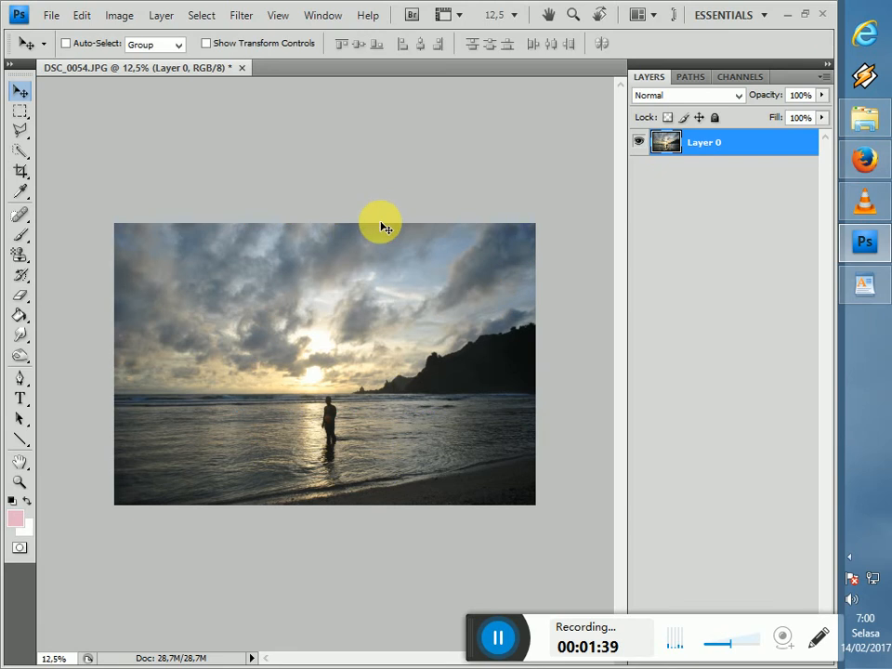
- Start a custom Warp on Layer 0 and bulge all four edges of the photo outward beyond the canvas
key(ctrl+t)
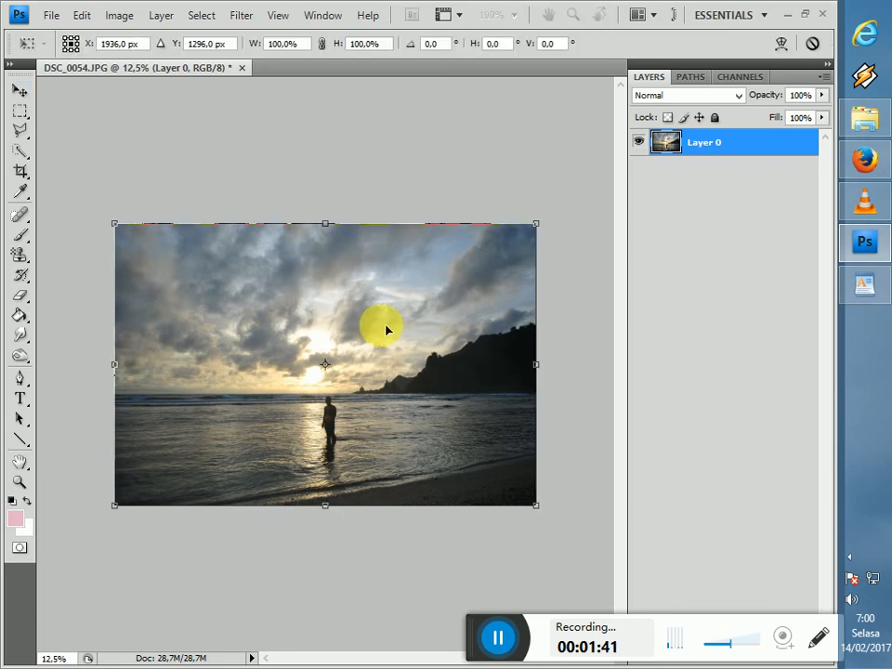
right_click(381, 326)
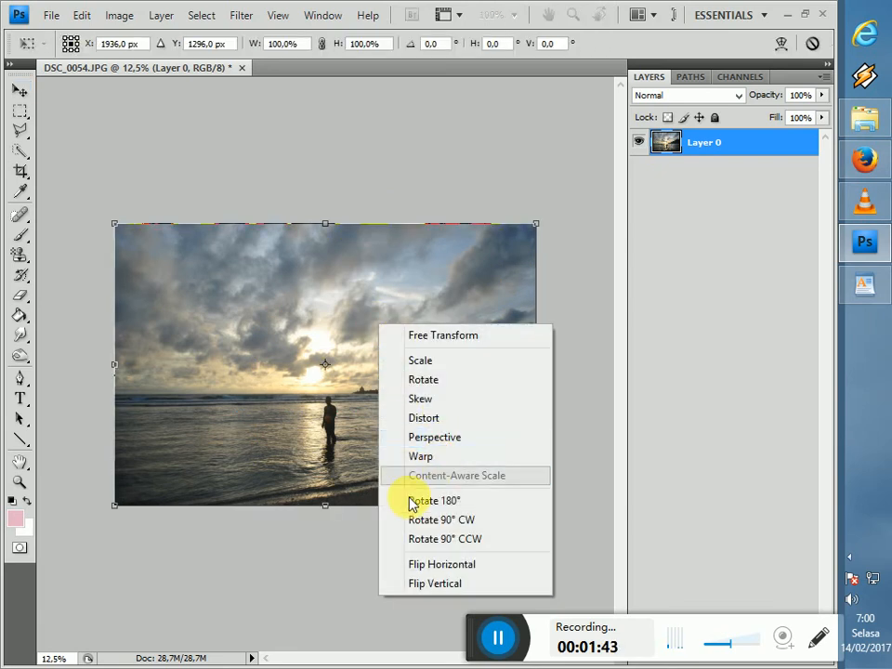
click(421, 456)
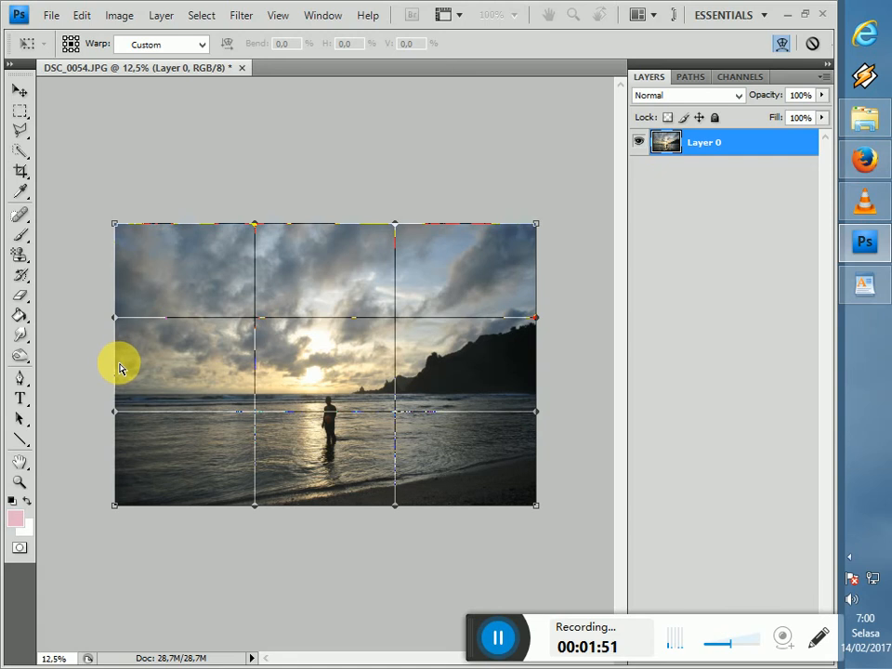
drag(124, 367, 90, 369)
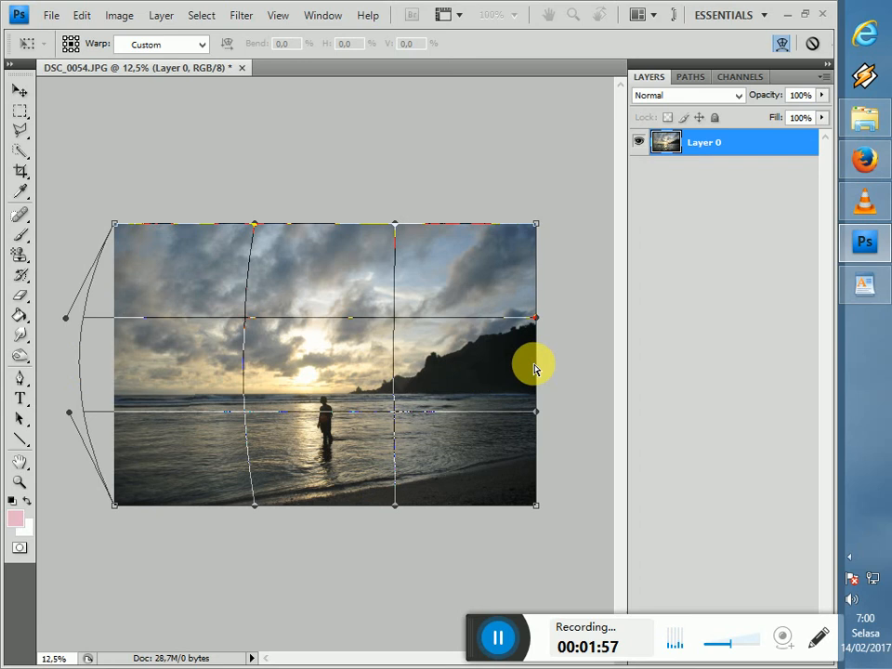
drag(536, 372, 575, 363)
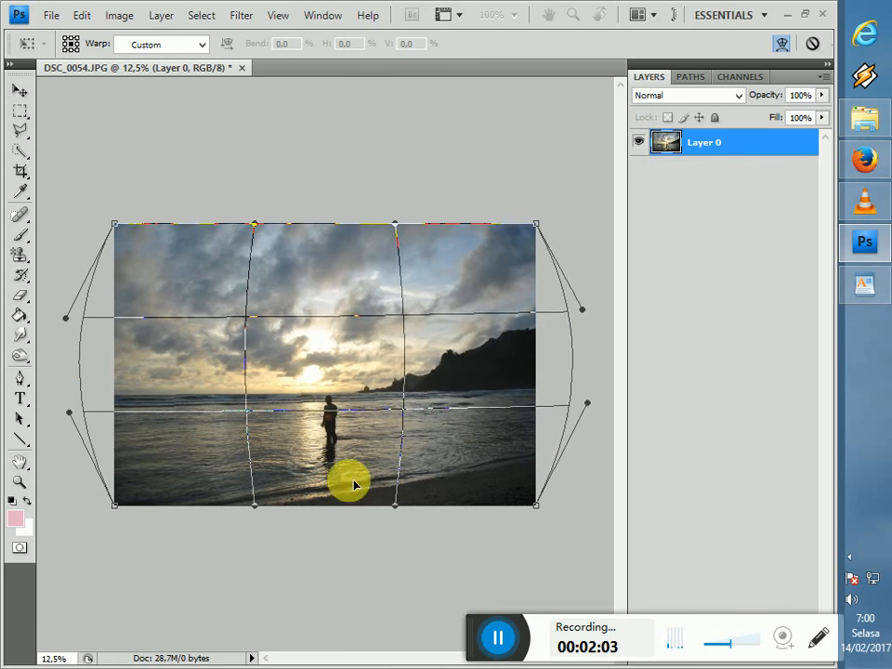
drag(328, 507, 326, 530)
drag(327, 226, 329, 190)
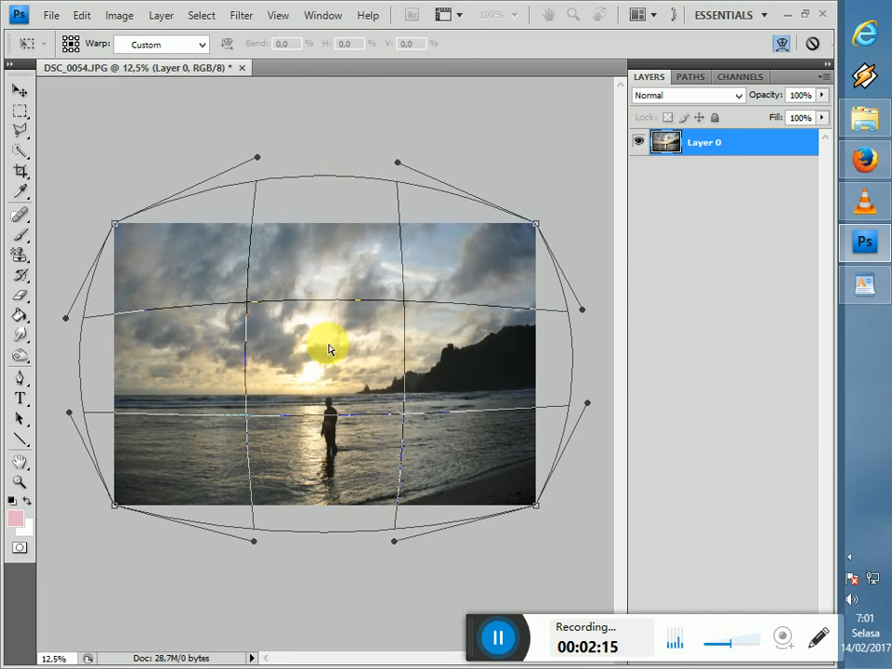
- Pull the centre of the warp mesh upward so the sea horizon curves, and apply the warp
click(328, 373)
drag(328, 374, 333, 341)
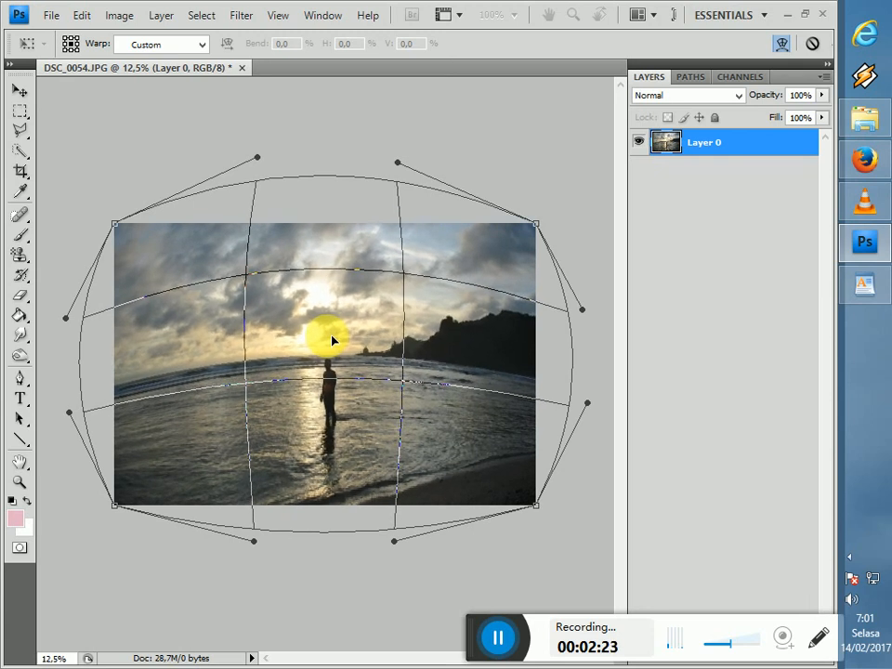
double_click(371, 407)
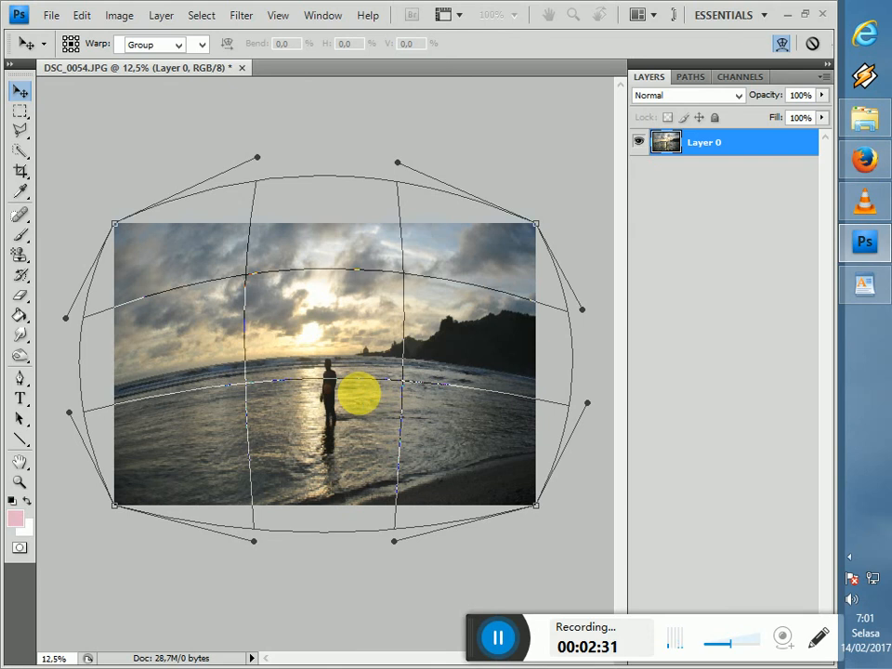
double_click(371, 406)
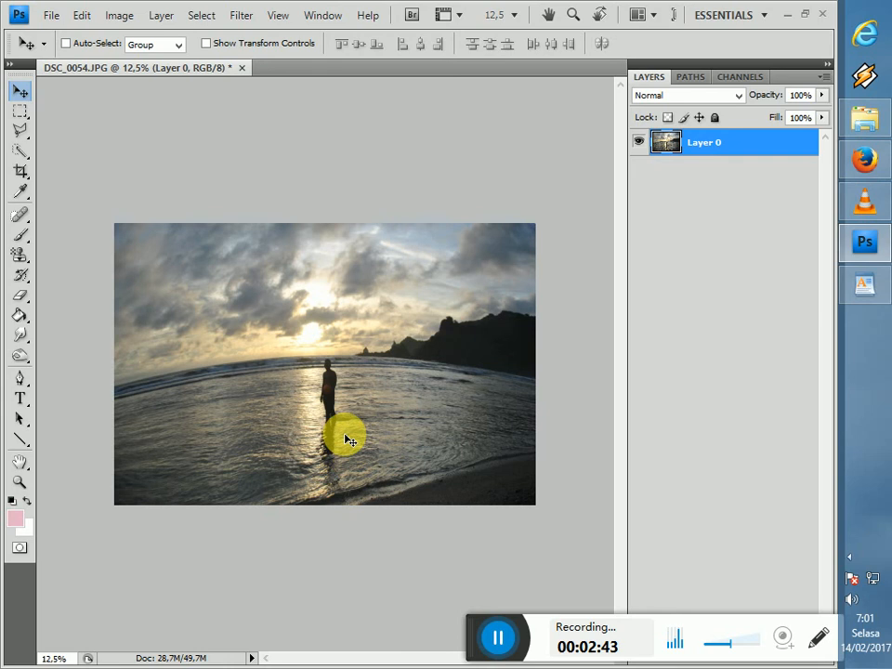
- Start a second custom Warp on Layer 0 and push its left and right edges slightly further outward
key(ctrl+t)
right_click(329, 371)
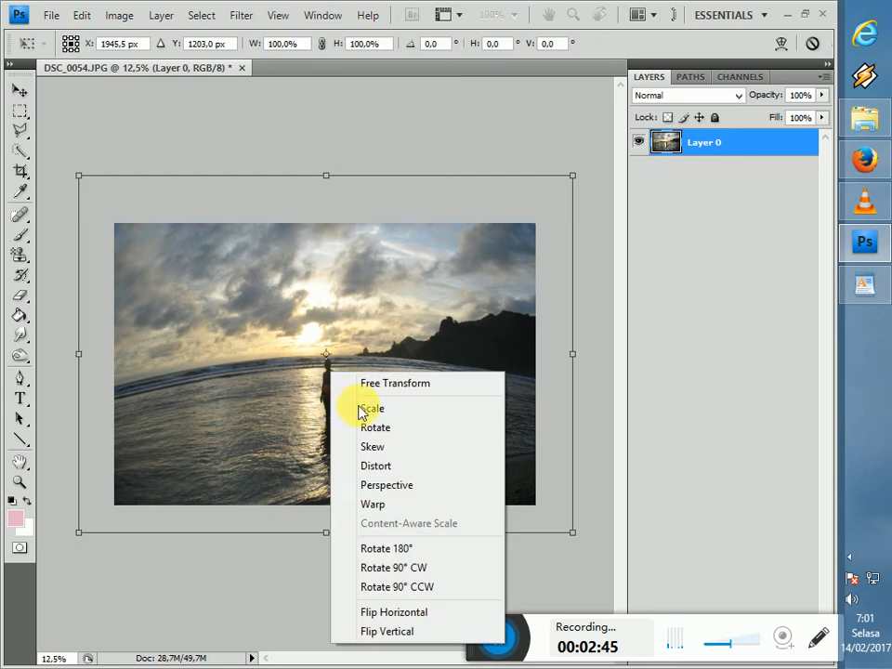
click(394, 514)
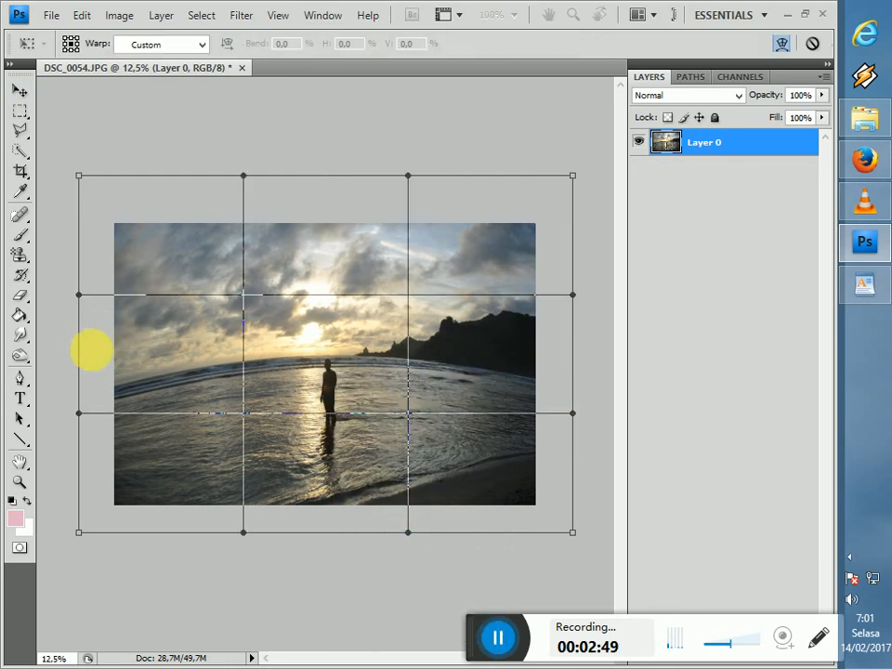
drag(91, 355, 74, 353)
drag(562, 376, 578, 375)
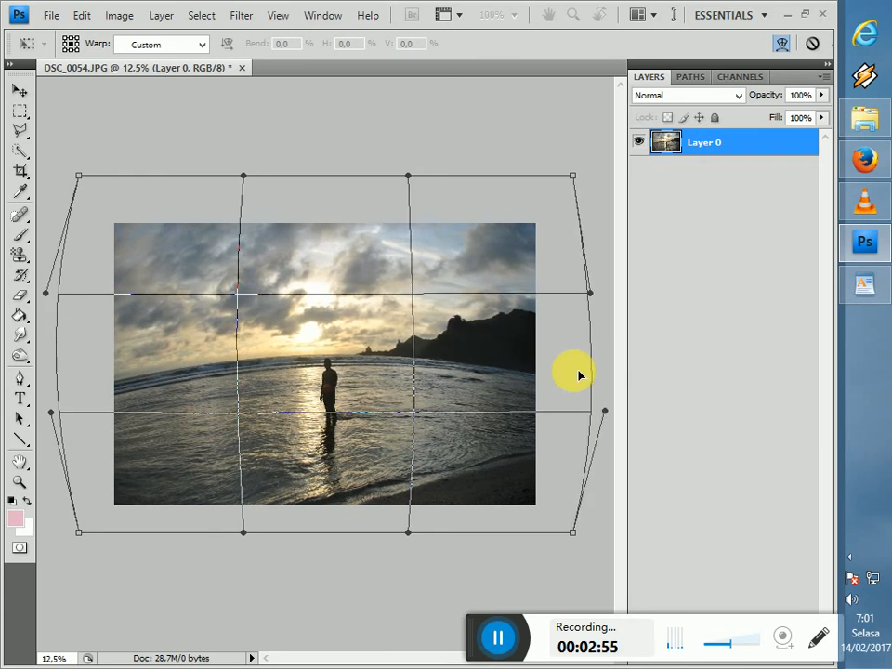
- Bow the top and bottom of the warp mesh slightly upward, refine the side bulges, and apply the warp
drag(333, 214, 331, 199)
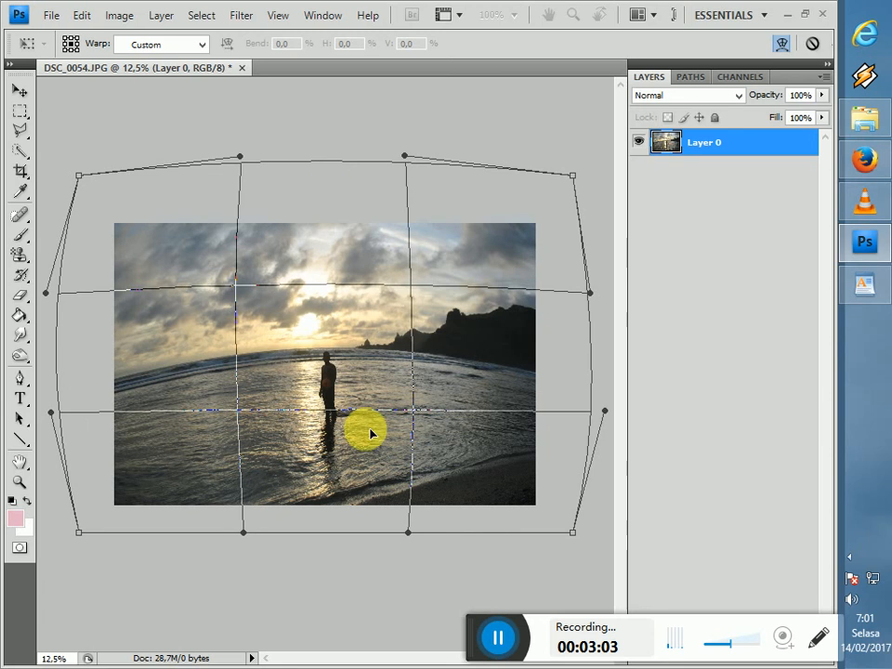
drag(335, 527, 334, 514)
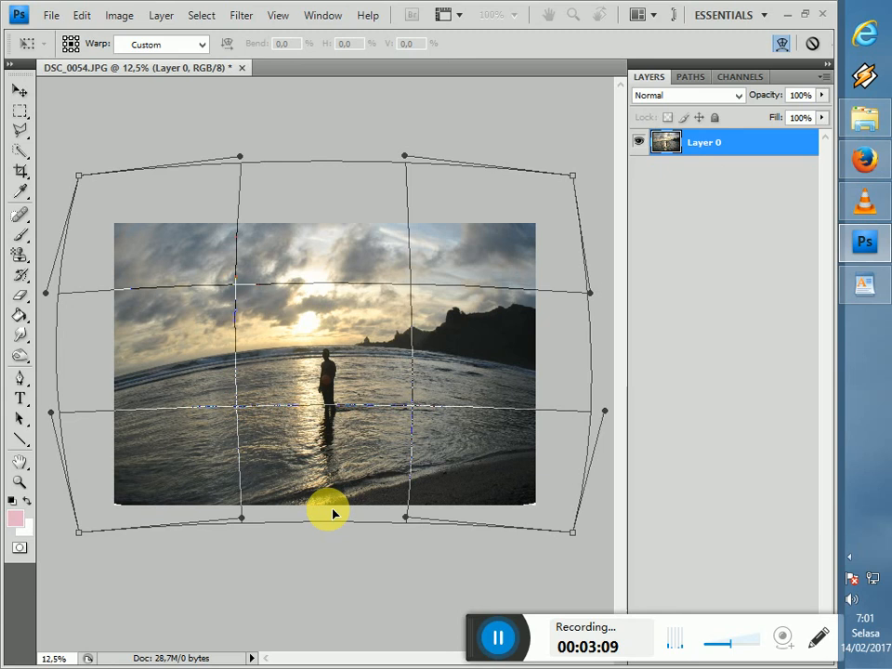
drag(577, 336, 579, 338)
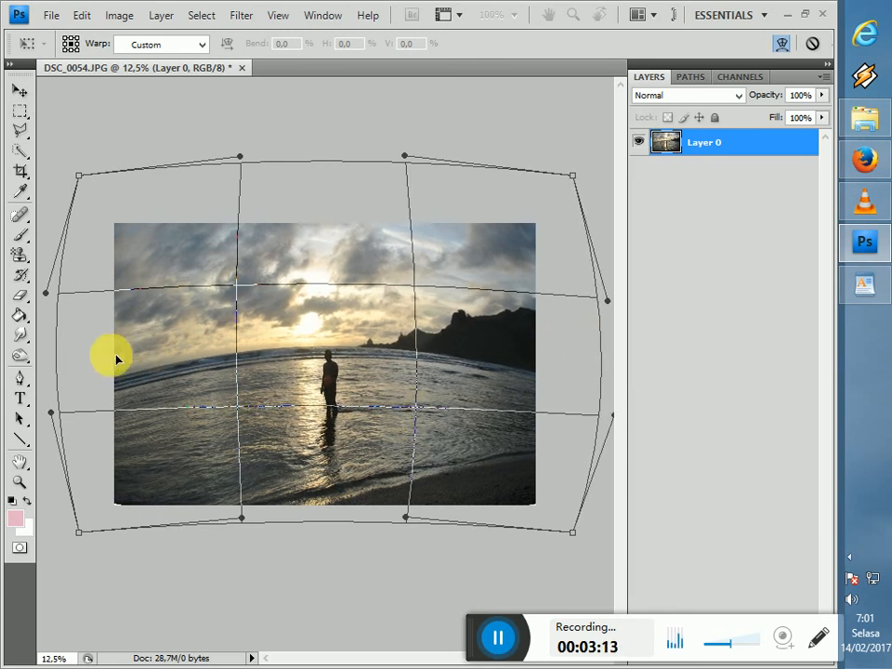
drag(104, 355, 108, 357)
key(Return)
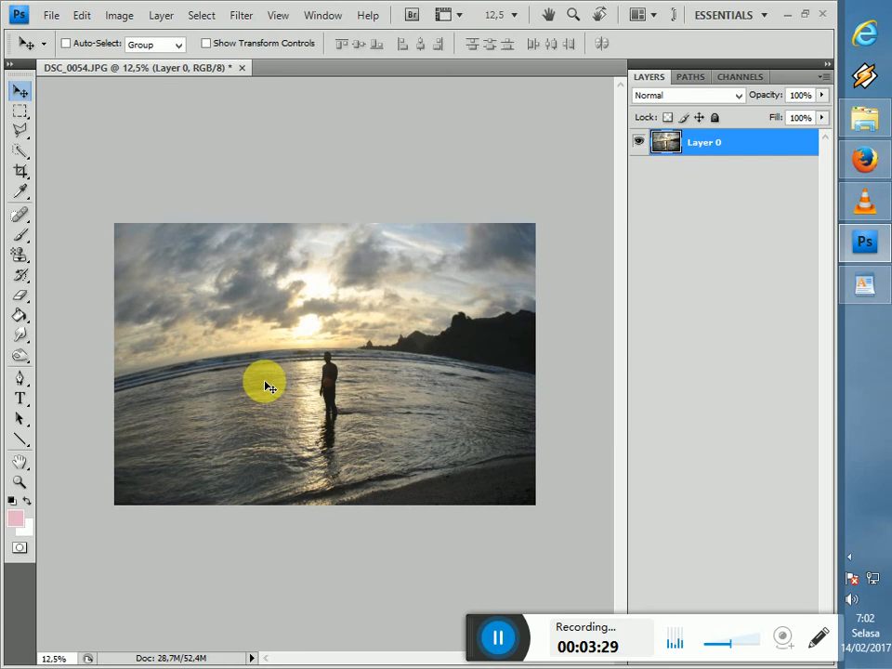
- Open the Topaz Adjust 5 filter for Layer 0
click(247, 17)
click(306, 59)
click(240, 10)
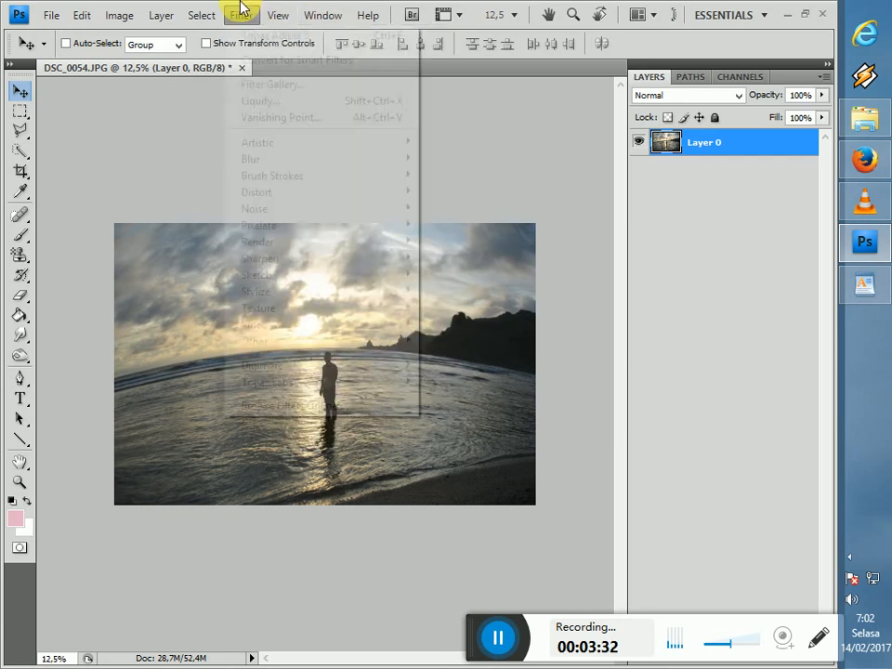
click(343, 382)
click(447, 383)
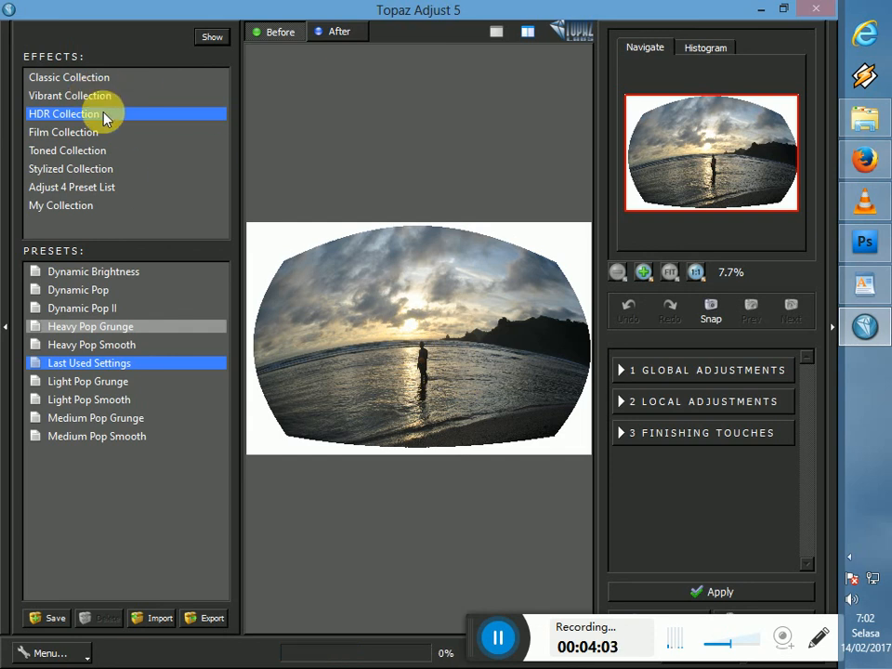
- Try the Heavy Pop Grunge preset from the HDR Collection, and settle on Heavy Pop Smooth
click(144, 347)
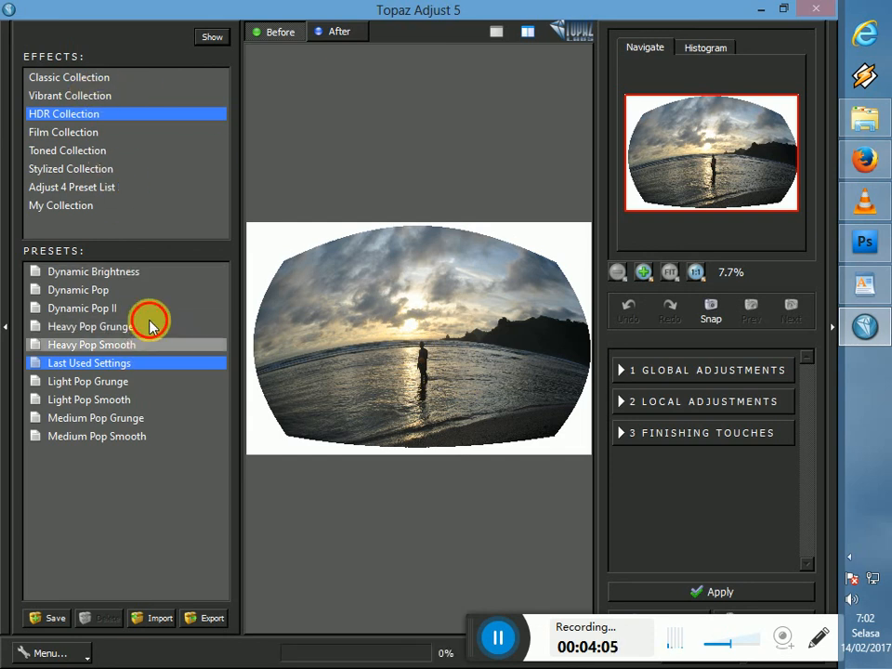
click(93, 331)
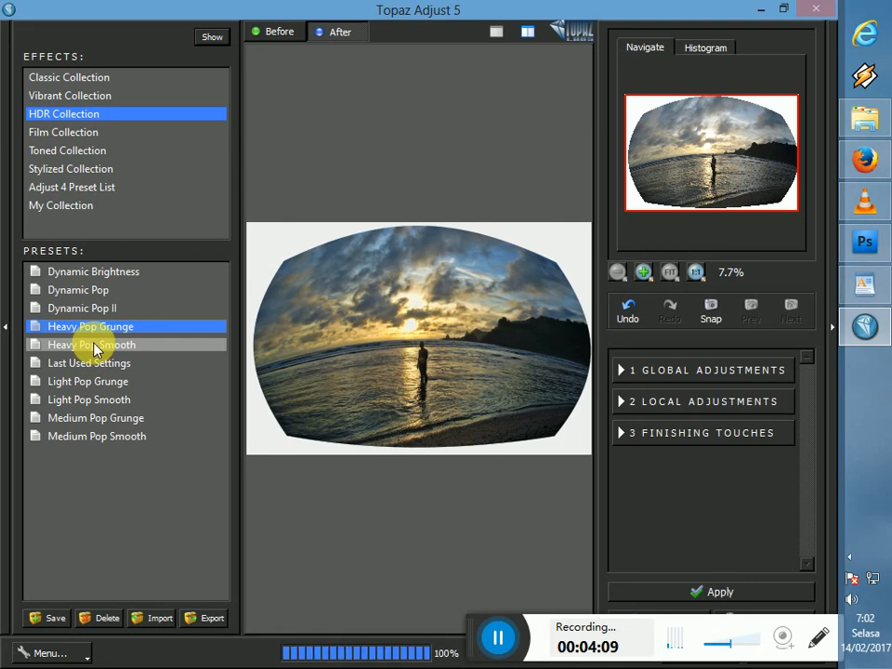
click(91, 348)
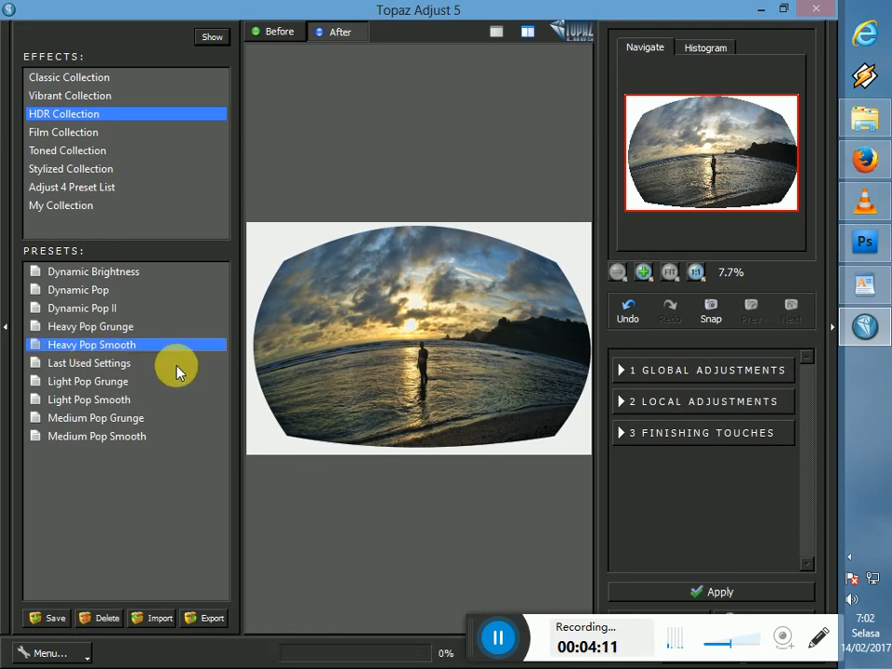
- Raise Adaptive Exposure to 0.47 in the global adjustments
click(686, 374)
click(688, 397)
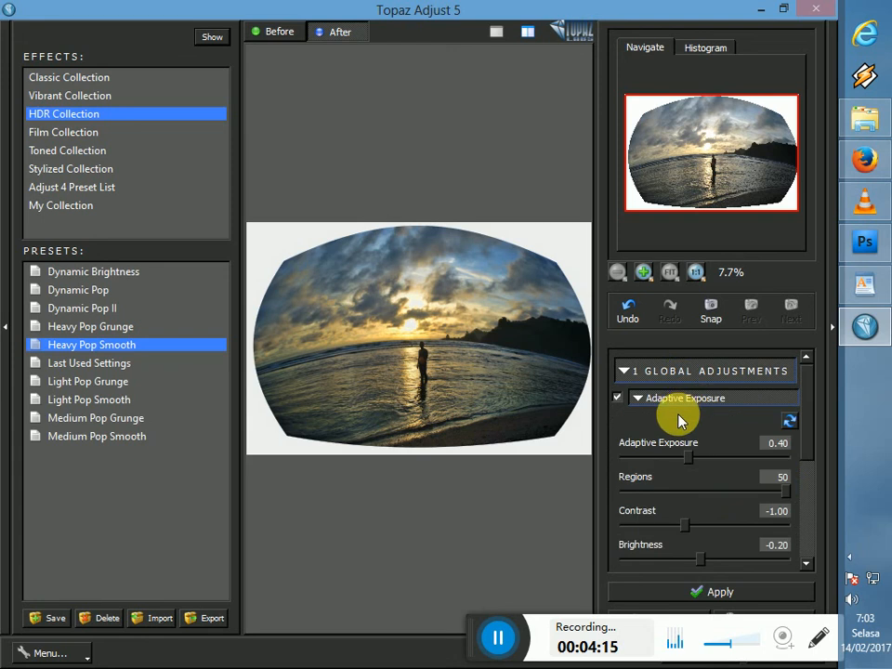
drag(685, 462, 702, 460)
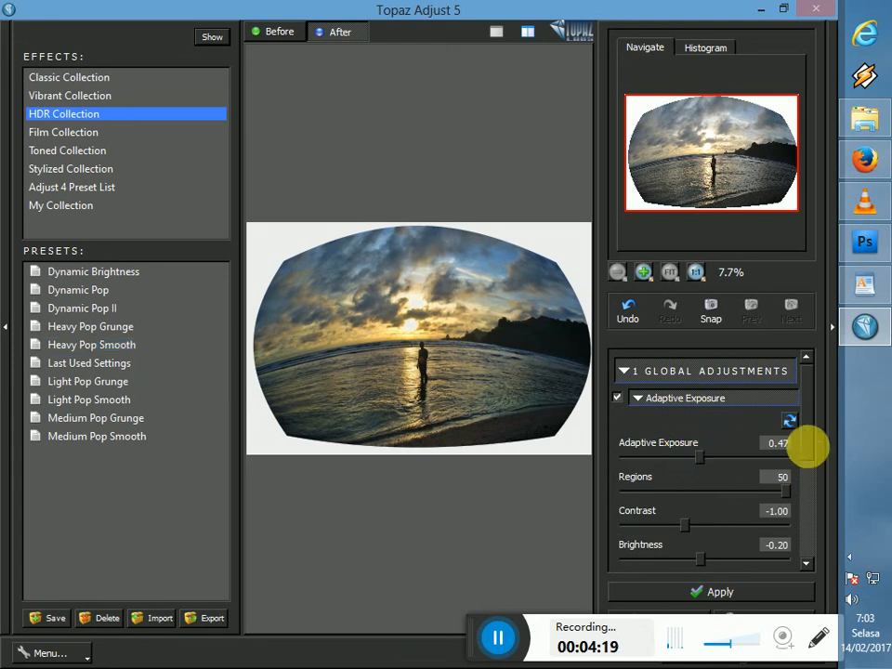
- Set the Strength of the global Details adjustment to 1.42
drag(809, 418, 805, 505)
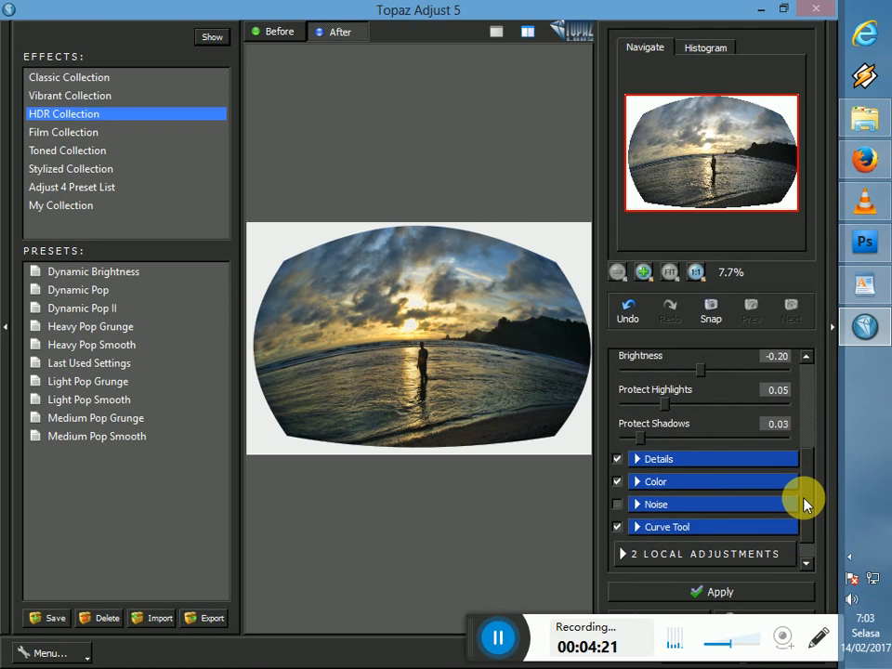
click(749, 462)
drag(811, 462, 683, 416)
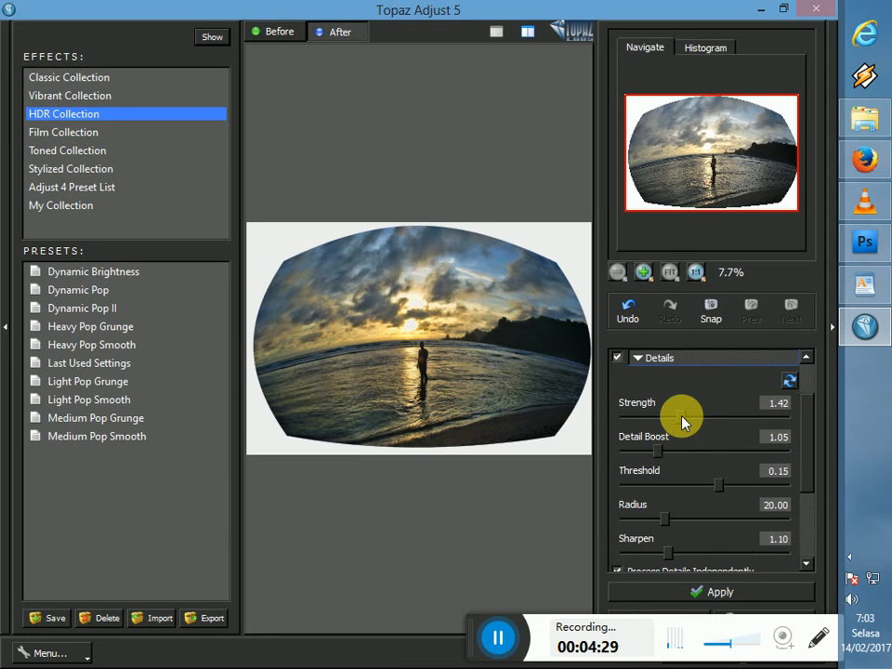
- Set the Saturation of the global Color adjustment to 1.25 and apply the Topaz filter to the layer
mouse_move(805, 420)
mouse_down()
mouse_move(805, 456)
mouse_move(786, 476)
mouse_move(811, 478)
mouse_move(813, 431)
mouse_up()
click(751, 493)
drag(665, 499, 677, 505)
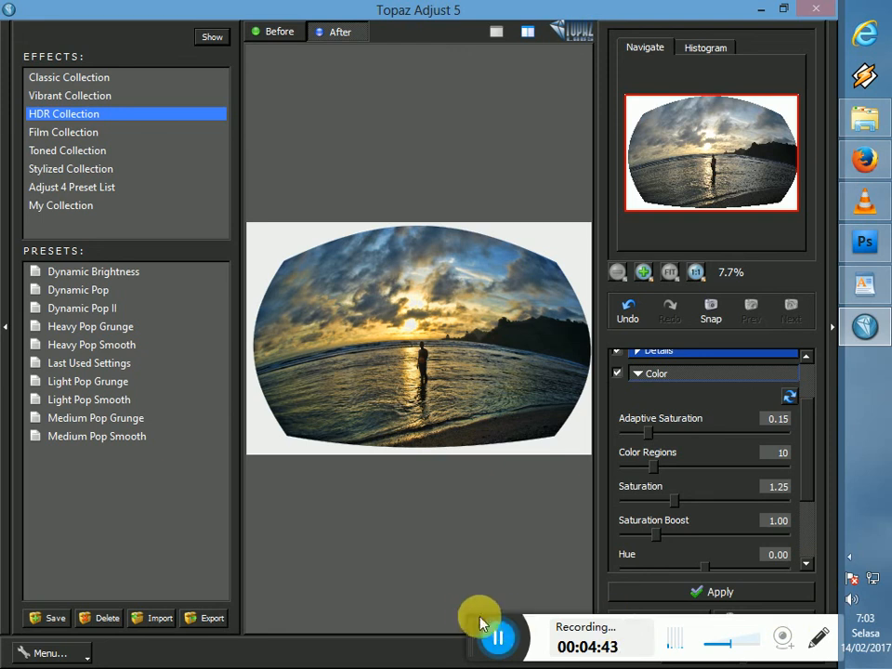
drag(472, 621, 311, 662)
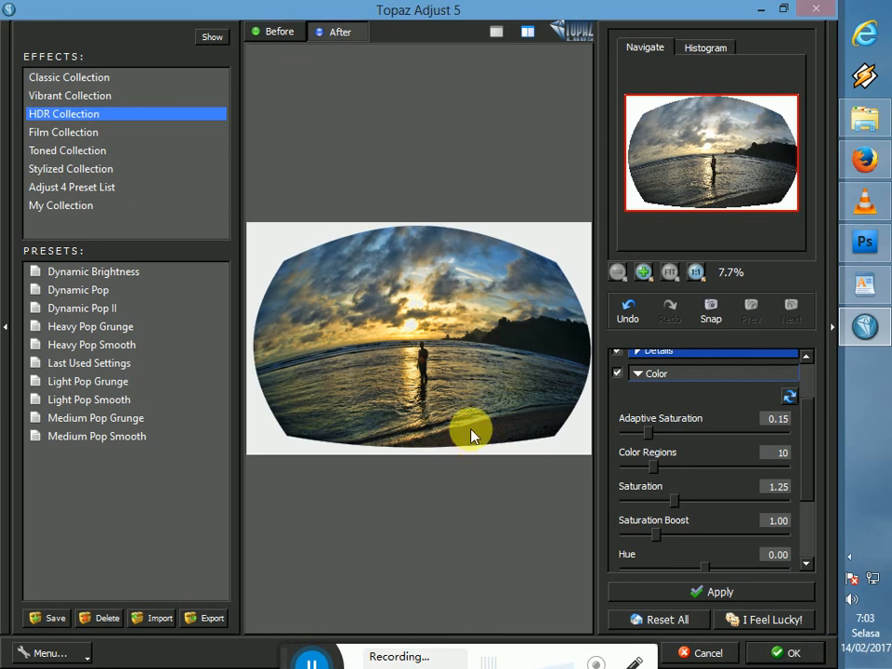
click(783, 653)
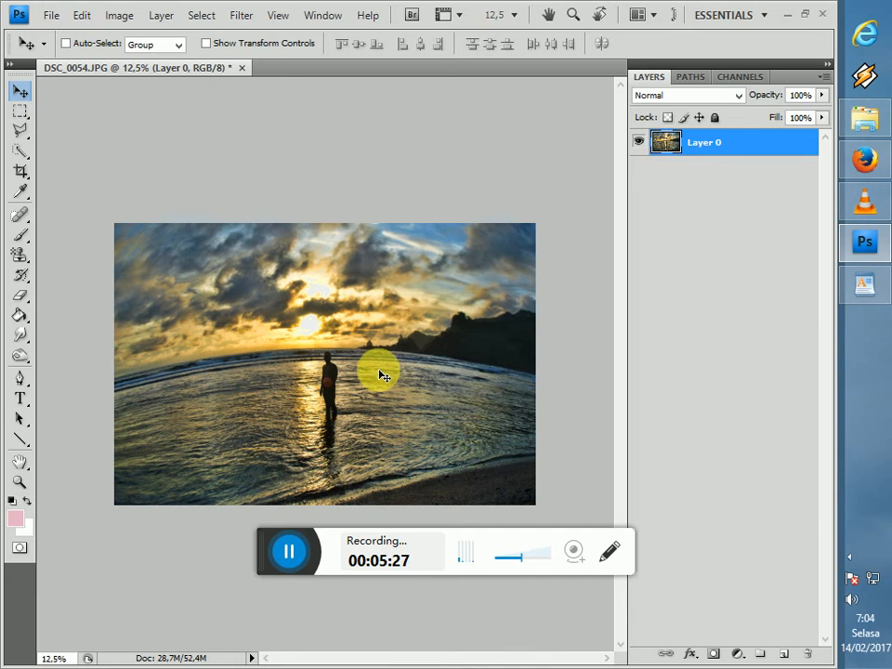
- Switch to WordPad and view the closing message in the open document
click(866, 283)
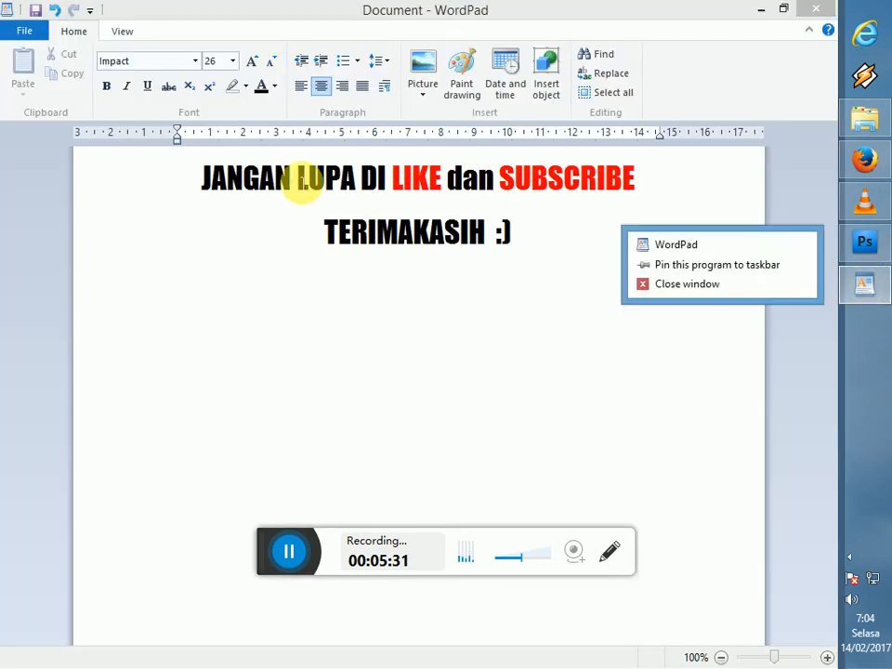
click(399, 183)
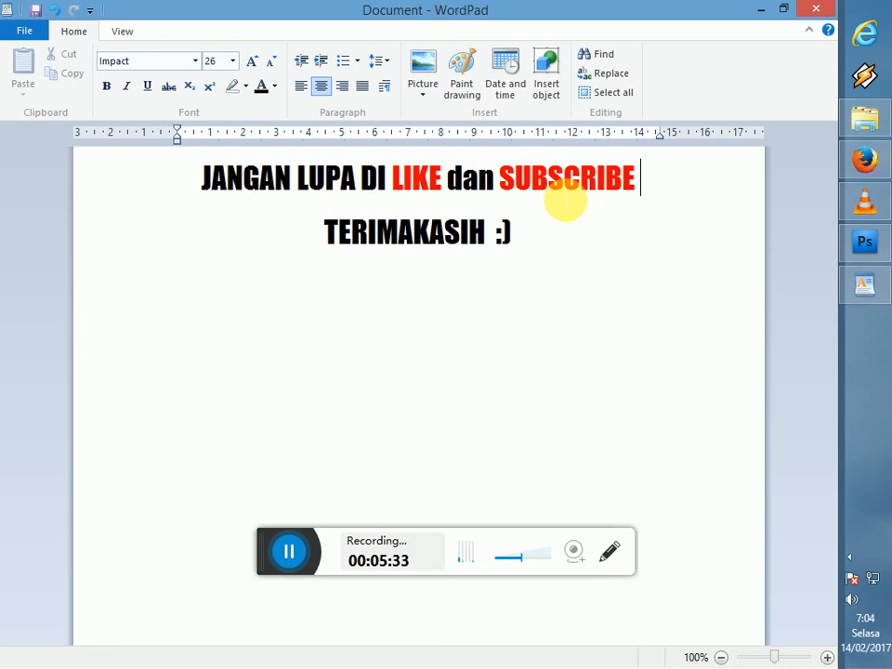